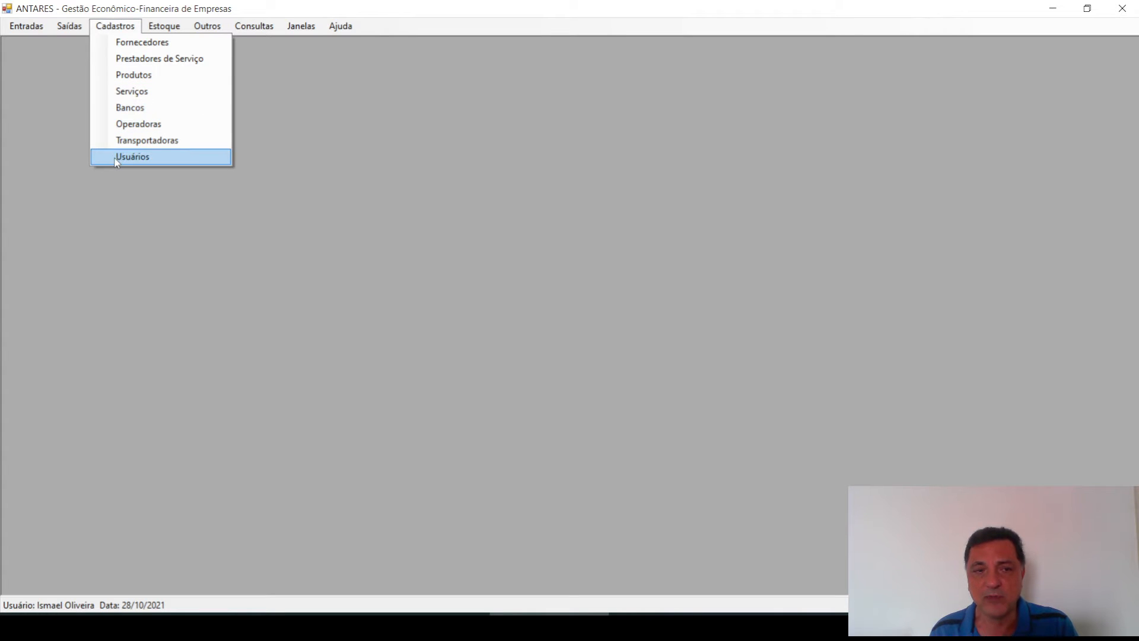
Open the Cadastro de Usuários list, showing two Administrador users, via Cadastros (Alt+C, U)
left_click(157, 245)
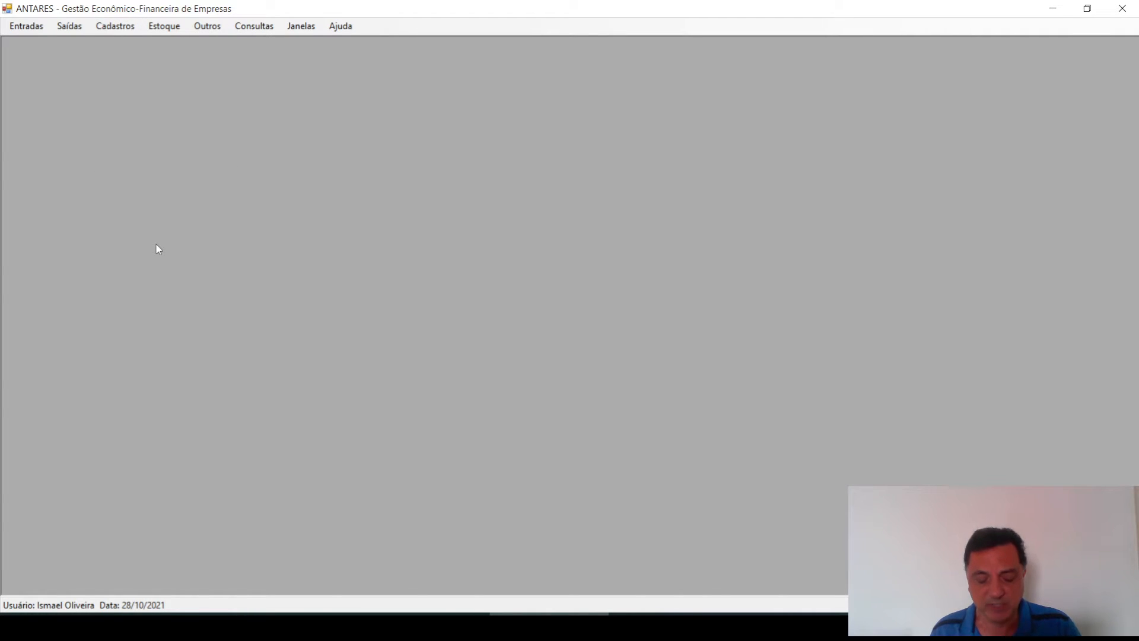
key("alt+c")
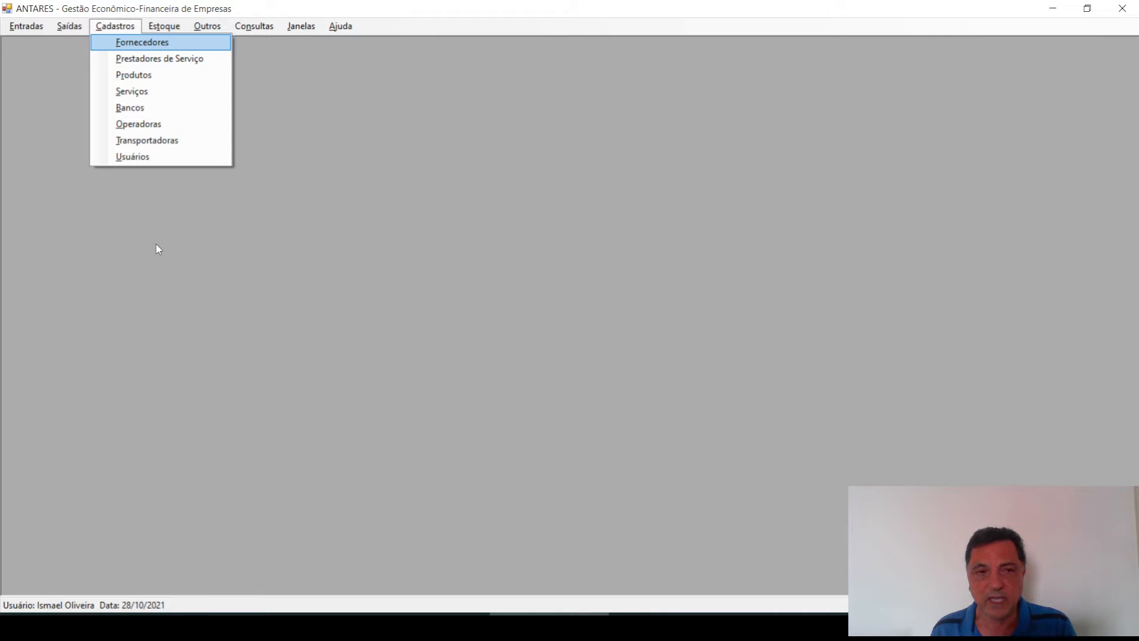
key("u")
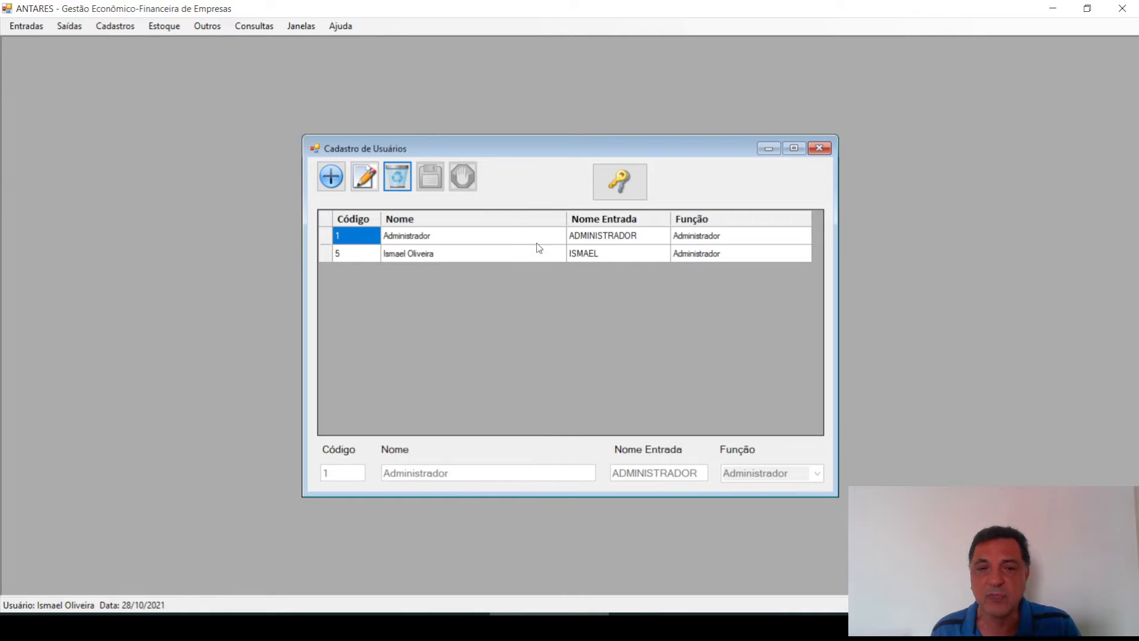
left_click(487, 235)
left_click(503, 255)
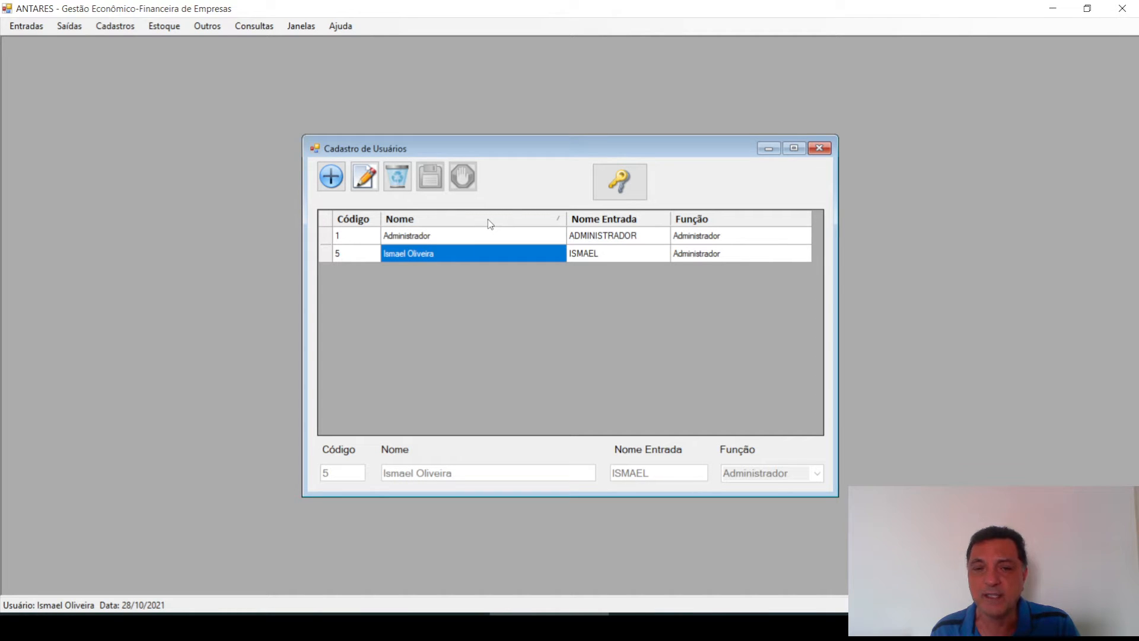
left_click(488, 220)
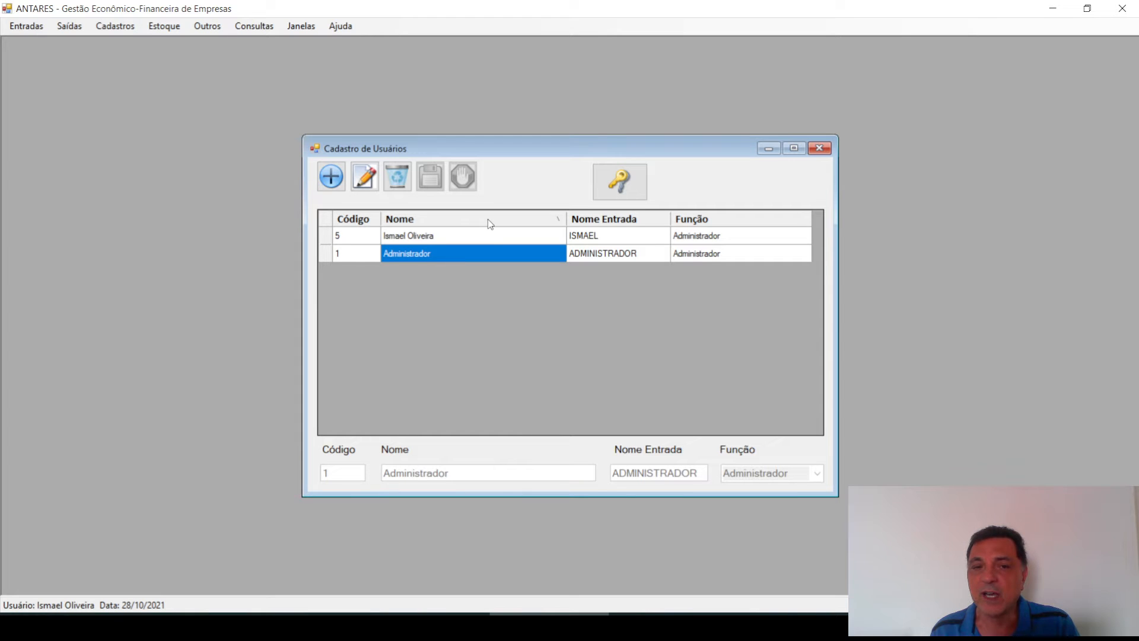
left_click(488, 219)
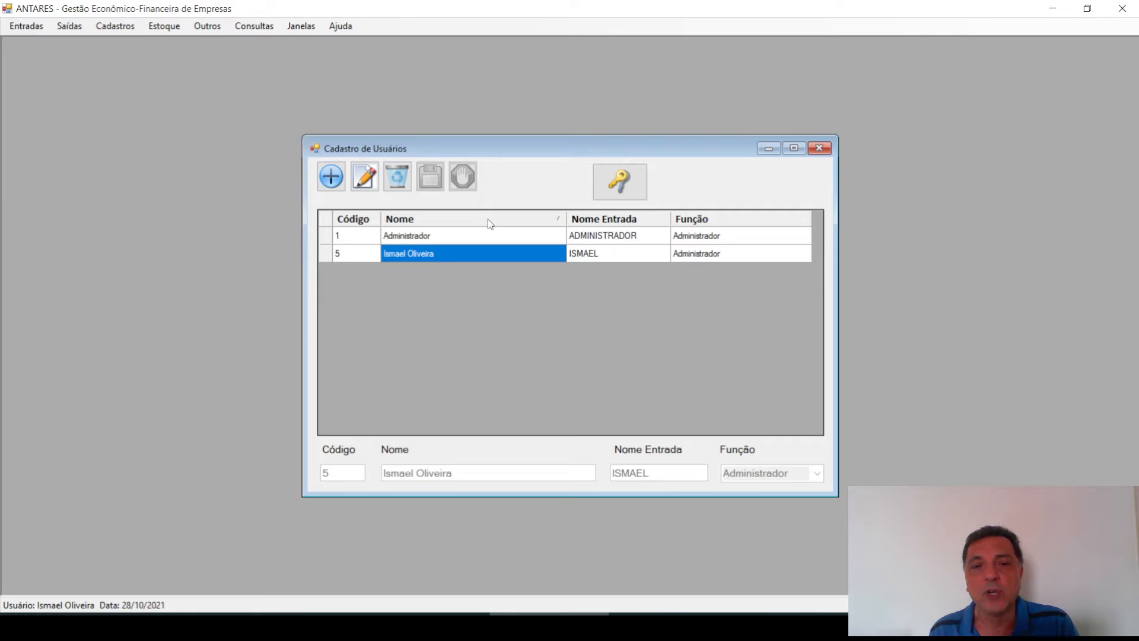
left_click(621, 220)
left_click(620, 221)
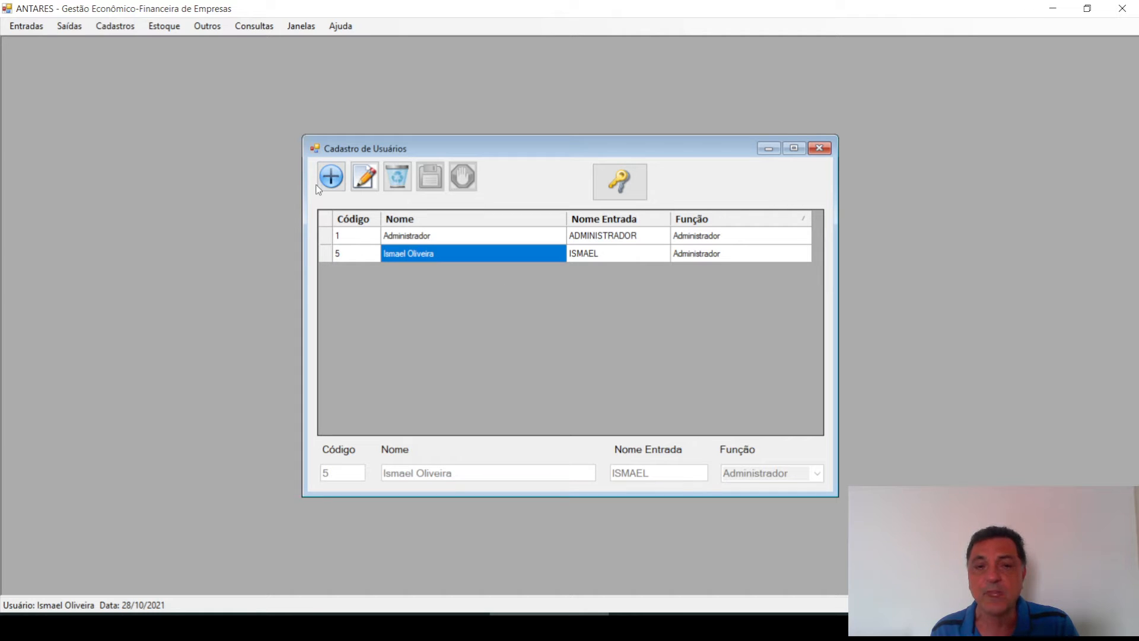
Create a new user record with the user's full name, a login name and the Operador role
left_click(333, 177)
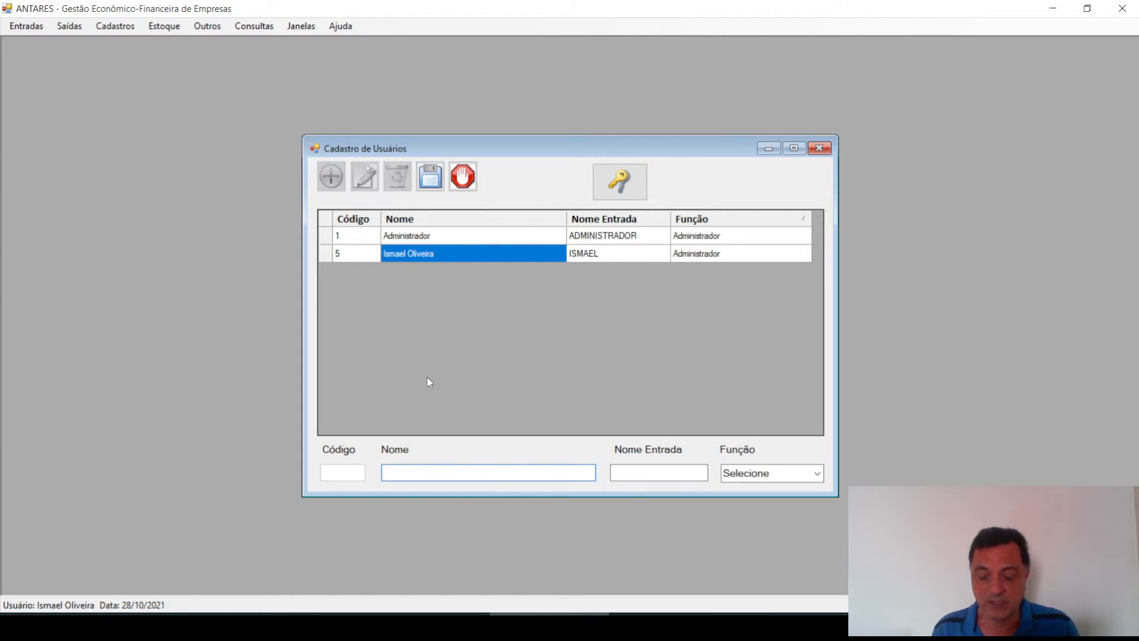
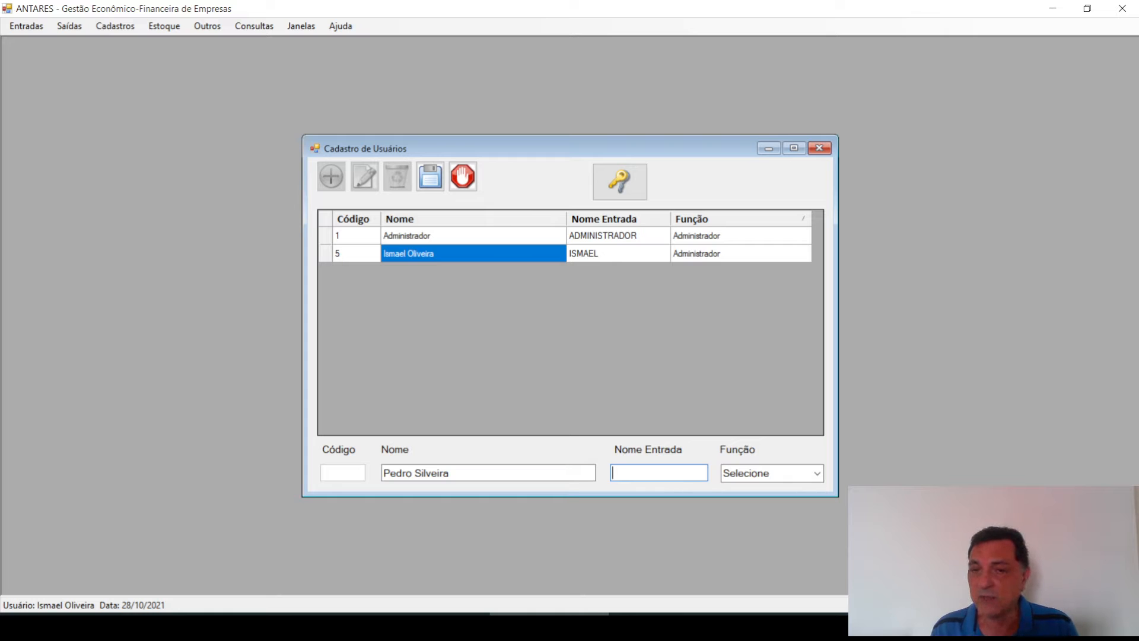
type("PE")
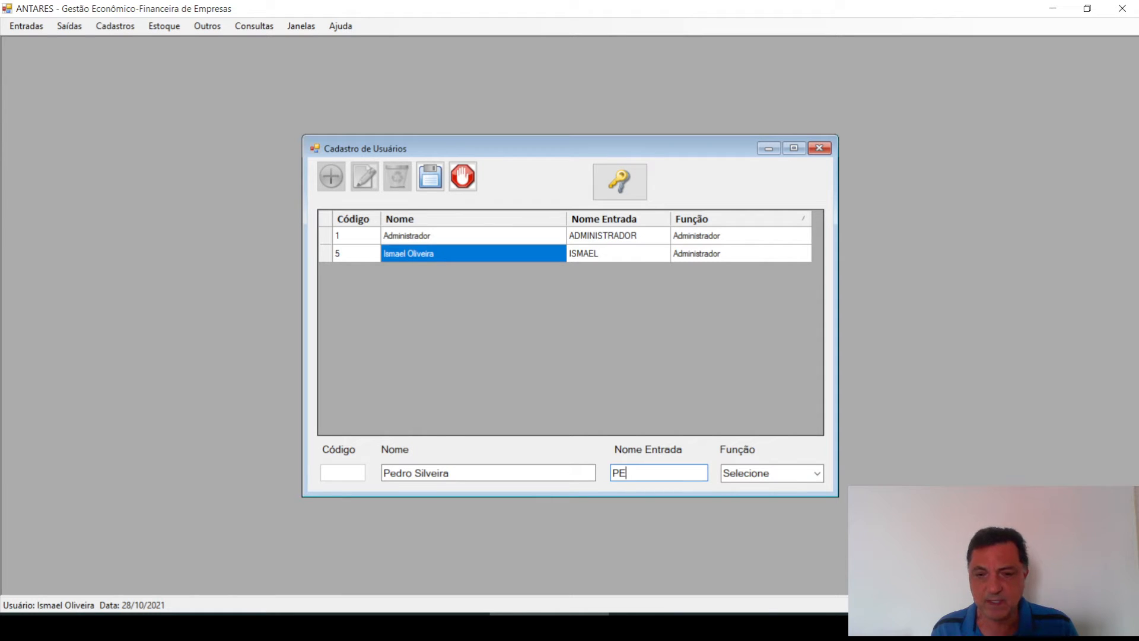
type("DRO")
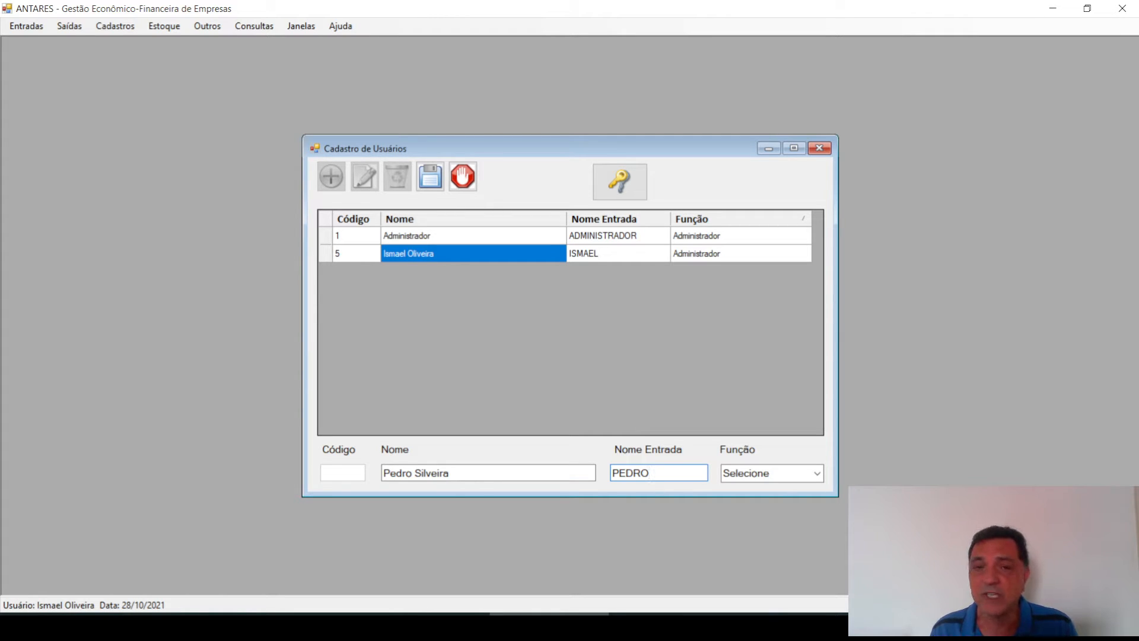
type("S")
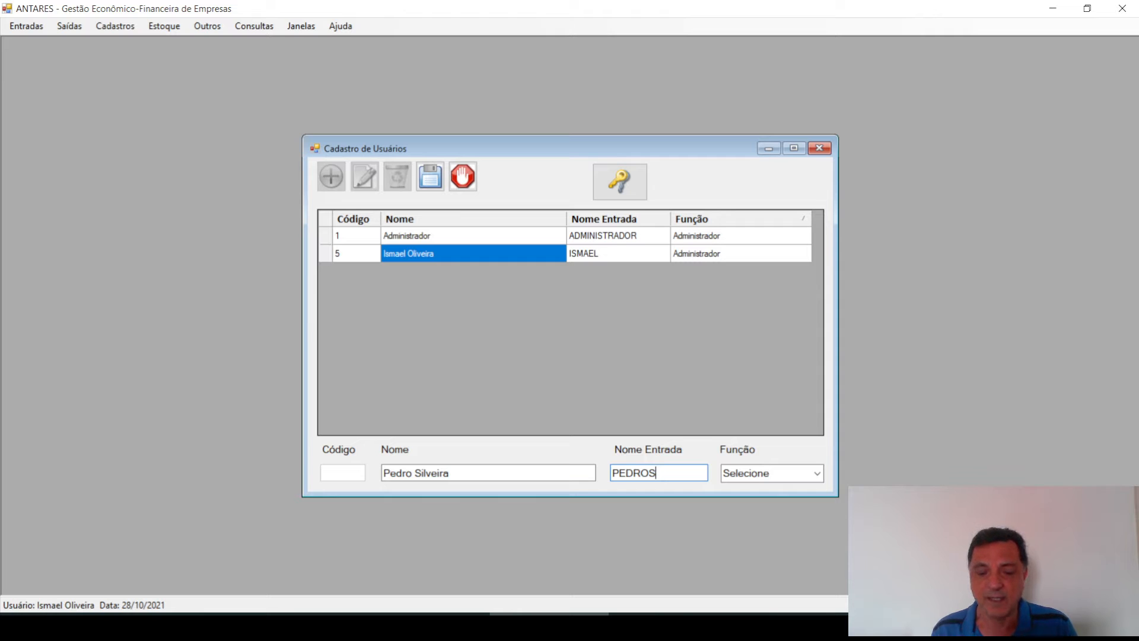
left_click(816, 475)
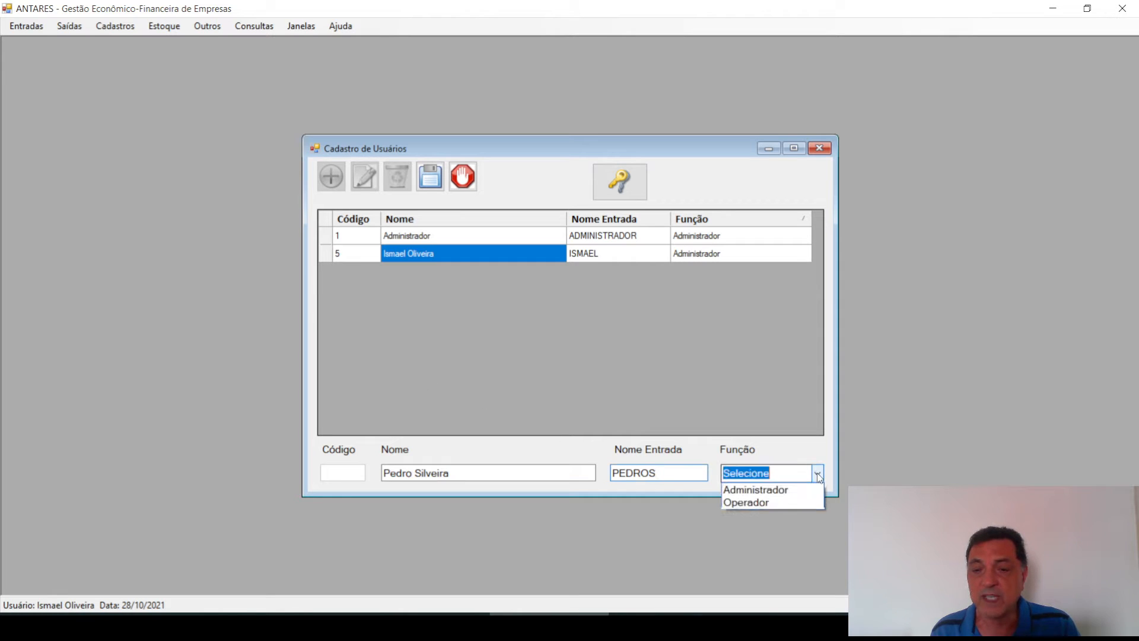
left_click(794, 502)
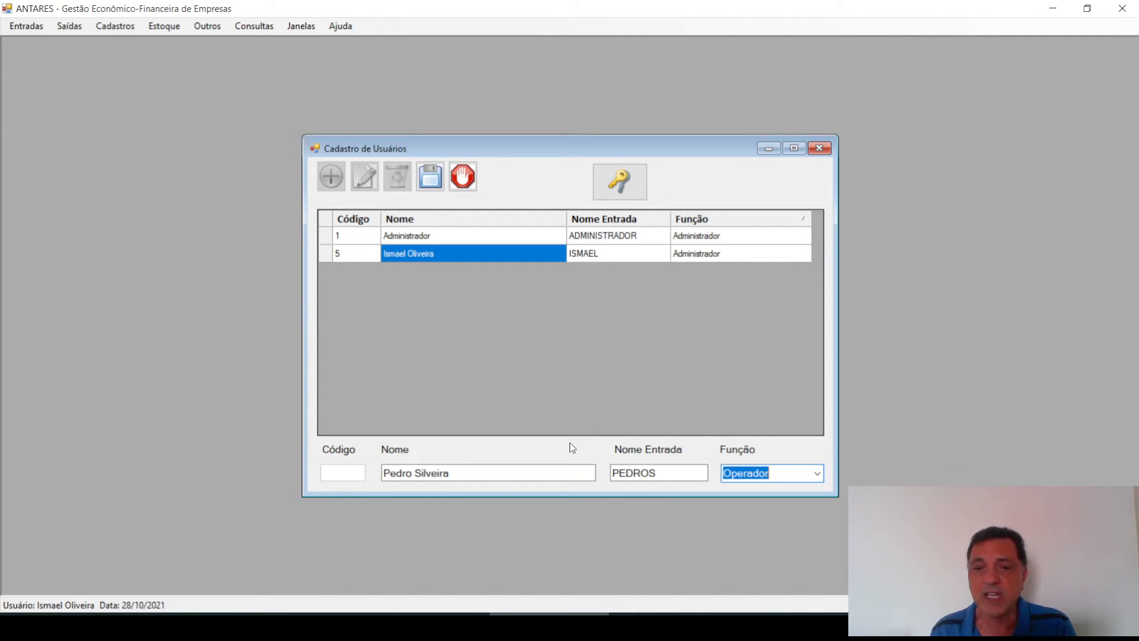
Save the new operator as user code 9 and select its row in the grid
left_click(431, 180)
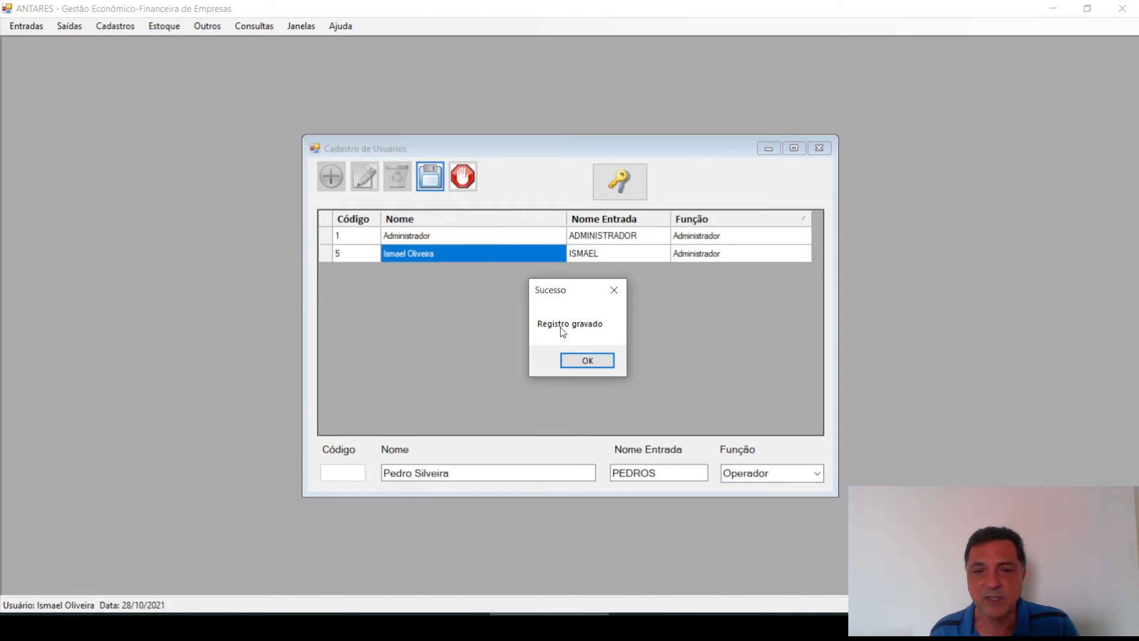
left_click(571, 358)
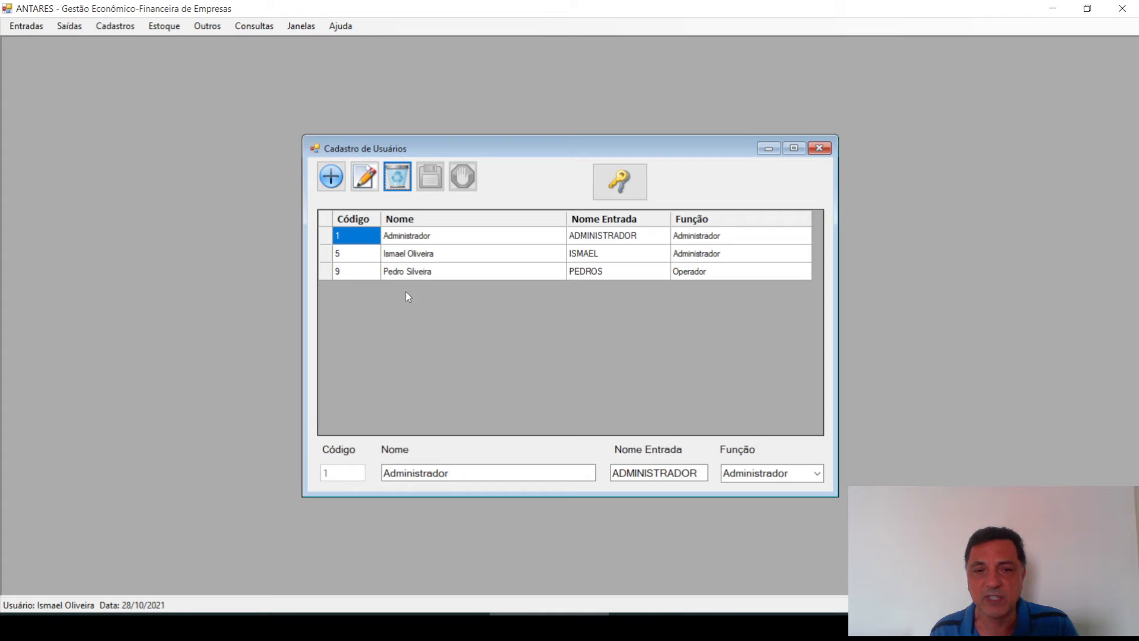
left_click(397, 273)
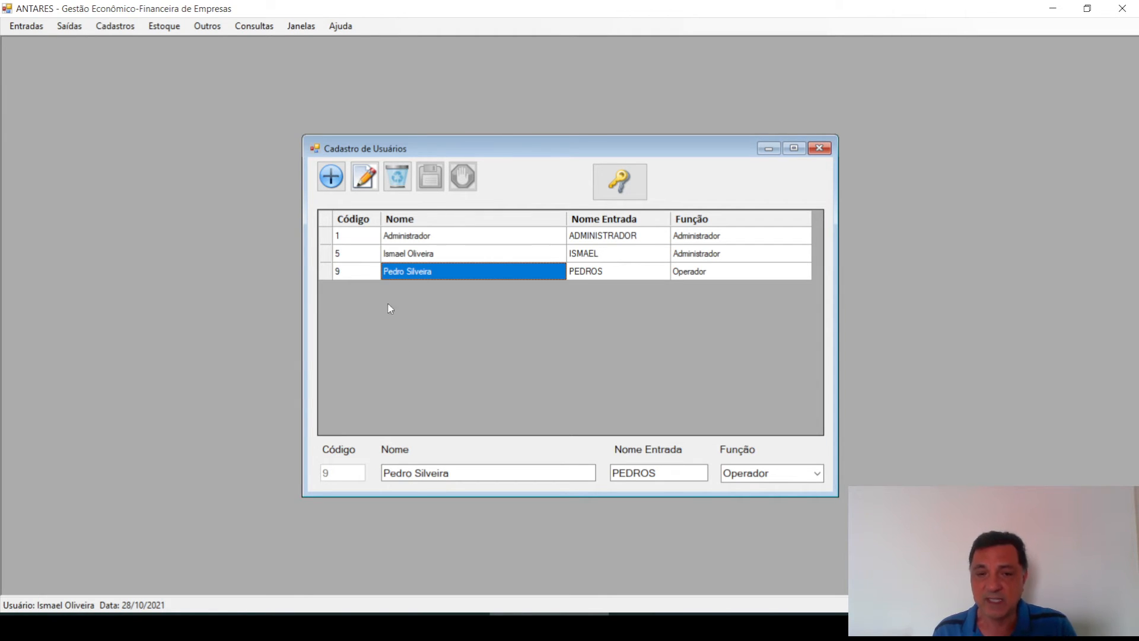
Reset the code 9 Operador user's password, confirming with Sim and acknowledging Senha Redefinida
left_click(610, 189)
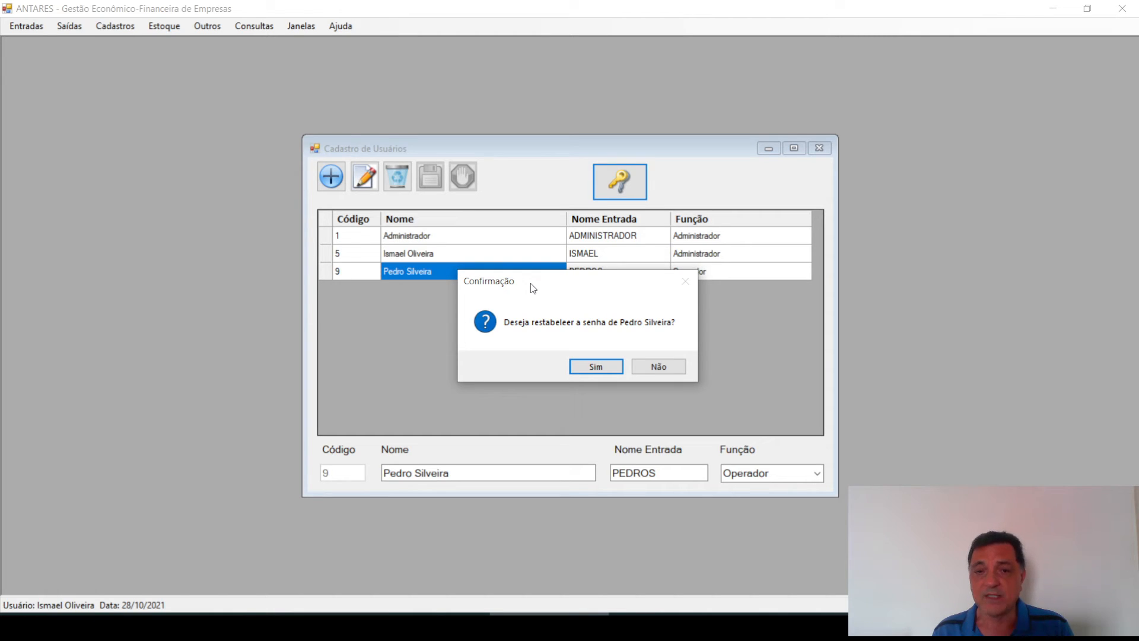
left_click(597, 368)
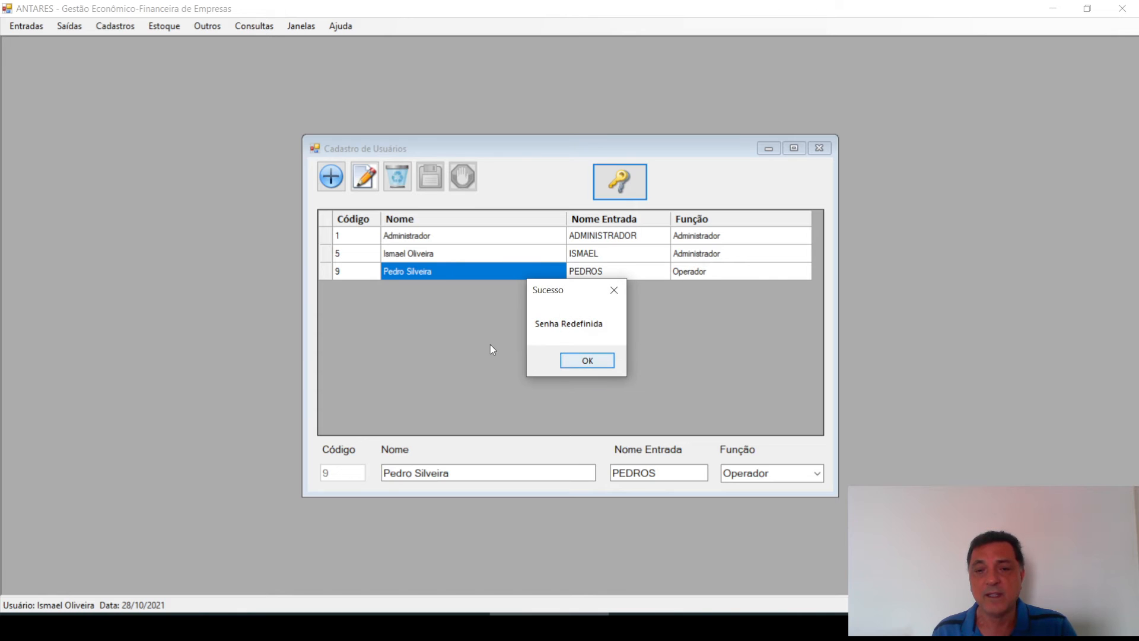
left_click(570, 361)
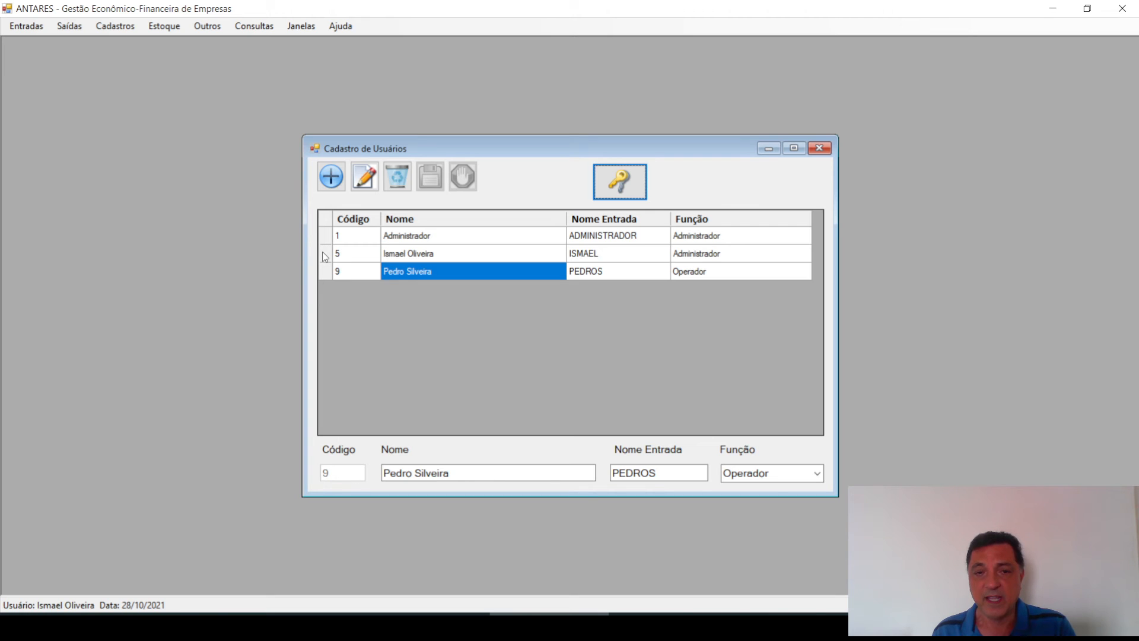
Add a user with a full name, login name and Administrador role, saved as code 10
left_click(332, 177)
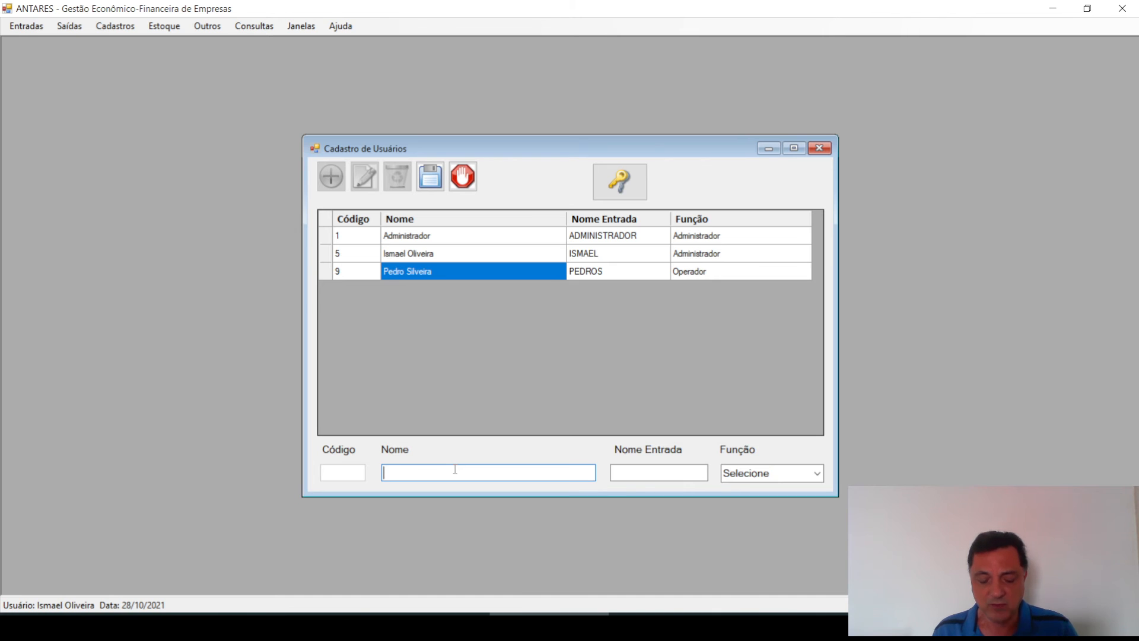
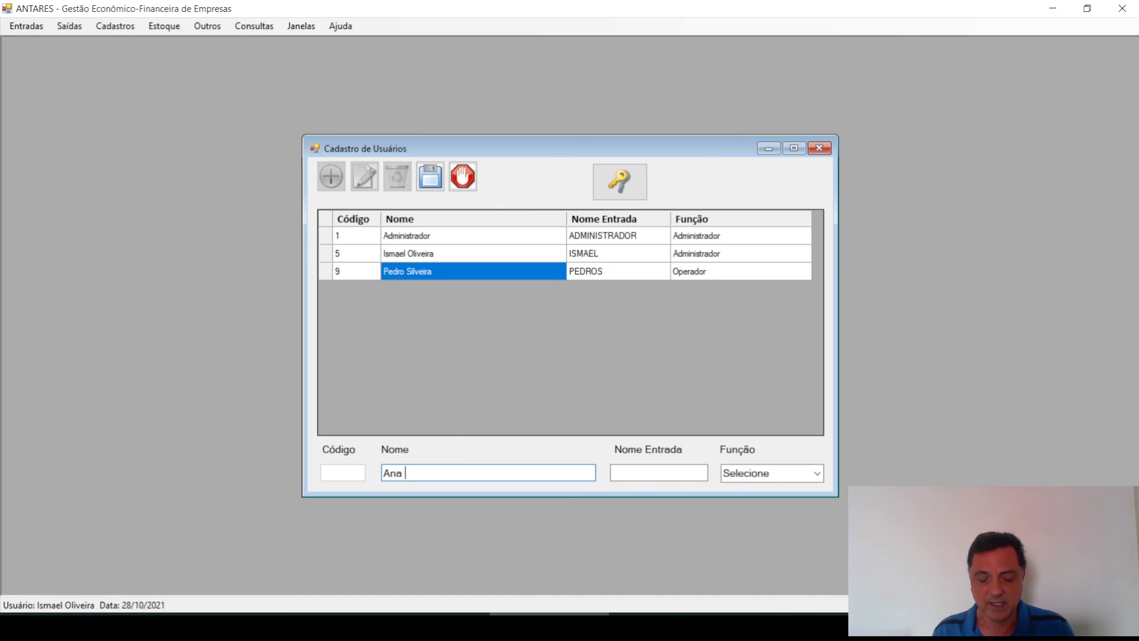
key("Tab")
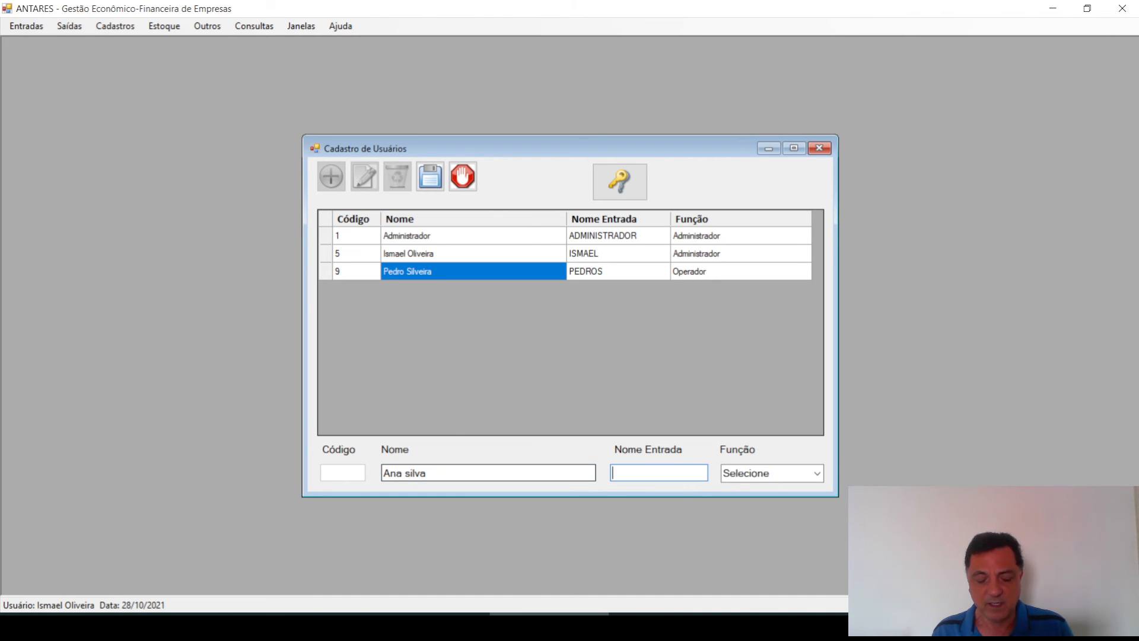
type("ANAS")
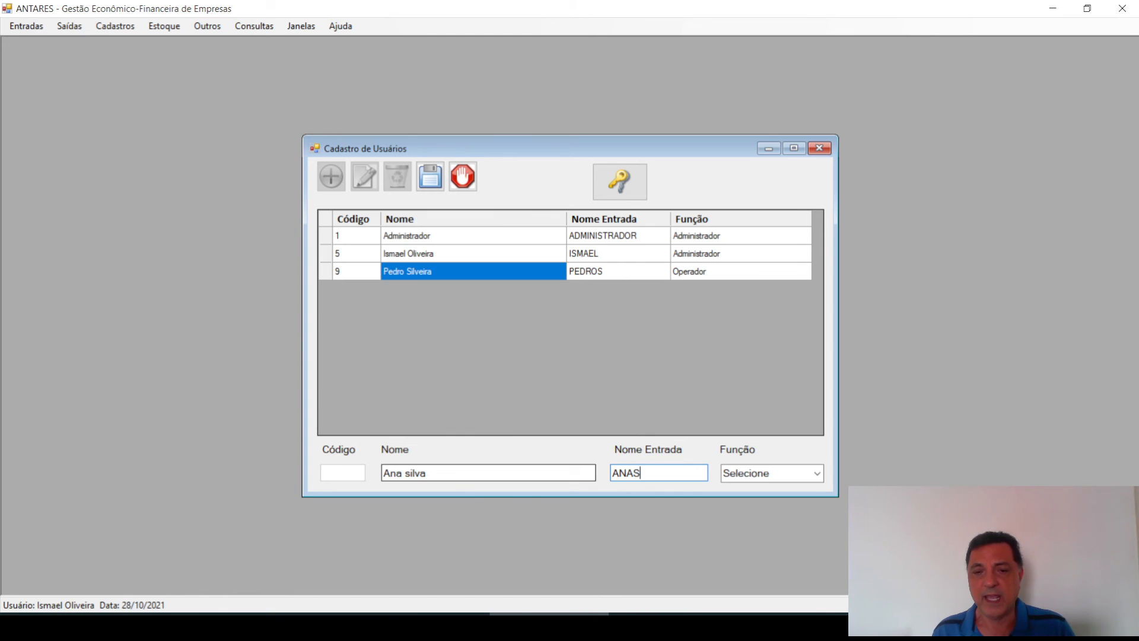
left_click(816, 478)
left_click(798, 490)
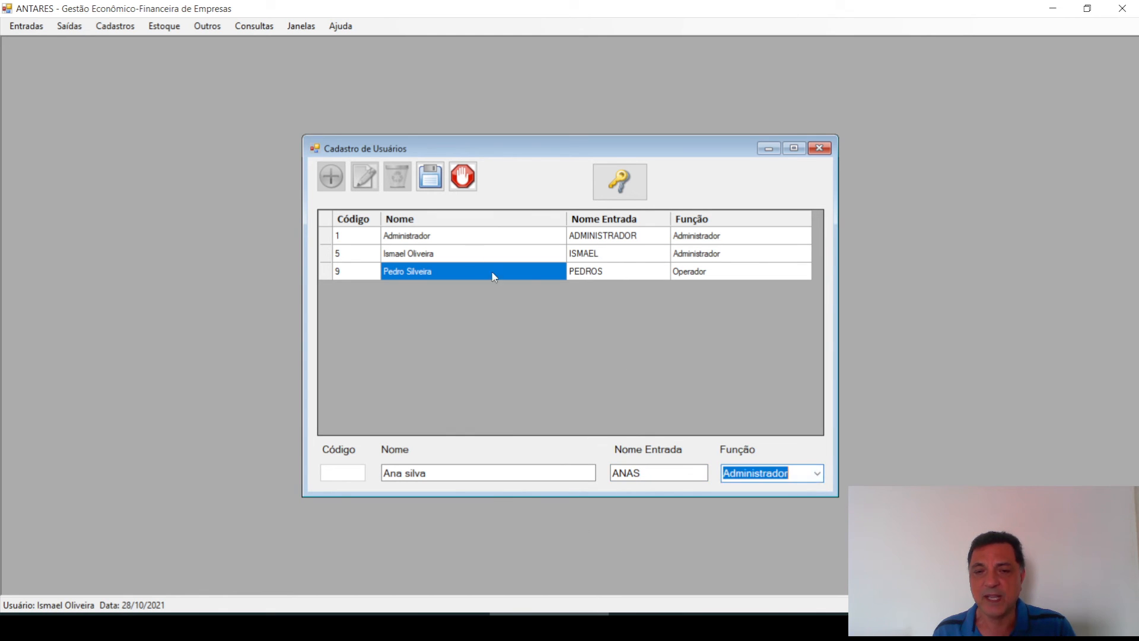
left_click(431, 176)
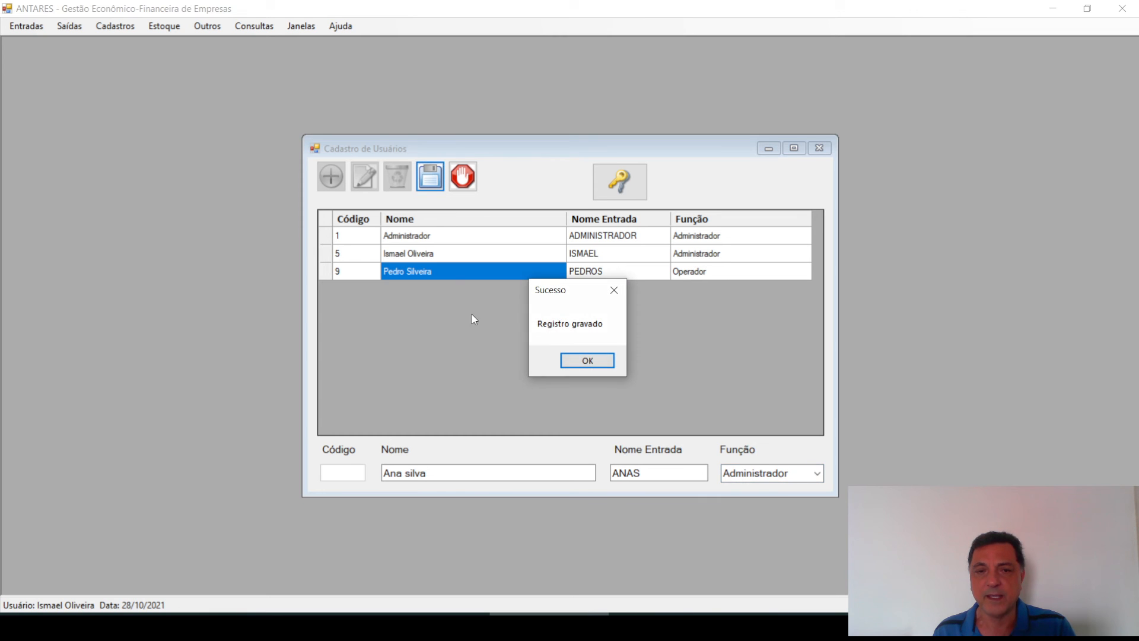
left_click(584, 362)
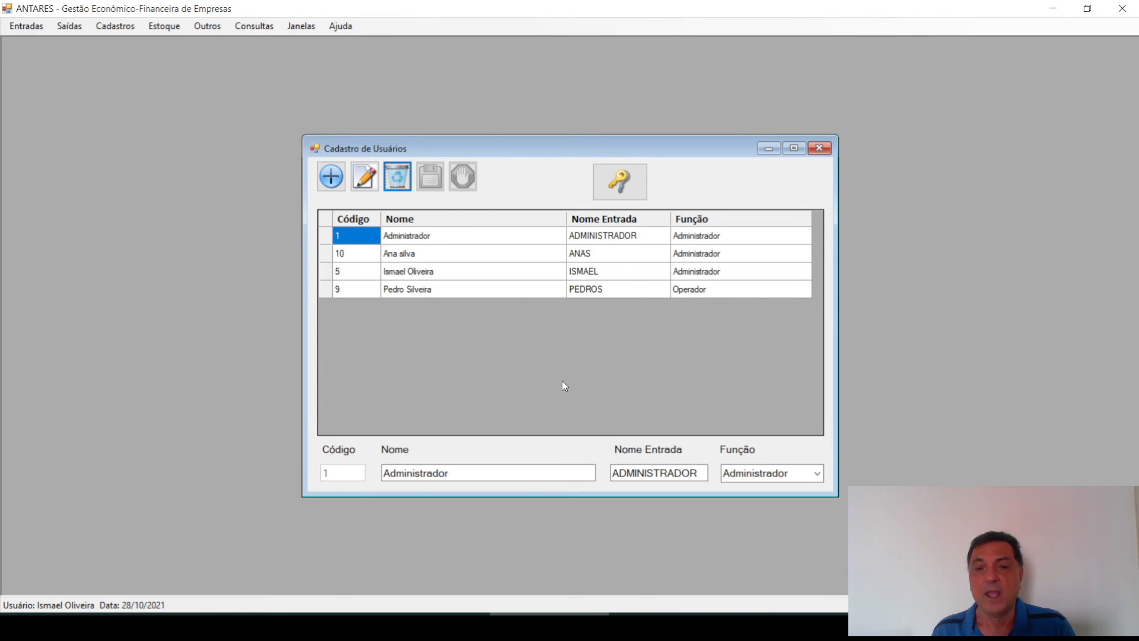
Delete user code 10, leaving users 1, 5 and 9 in the list
left_click(333, 255)
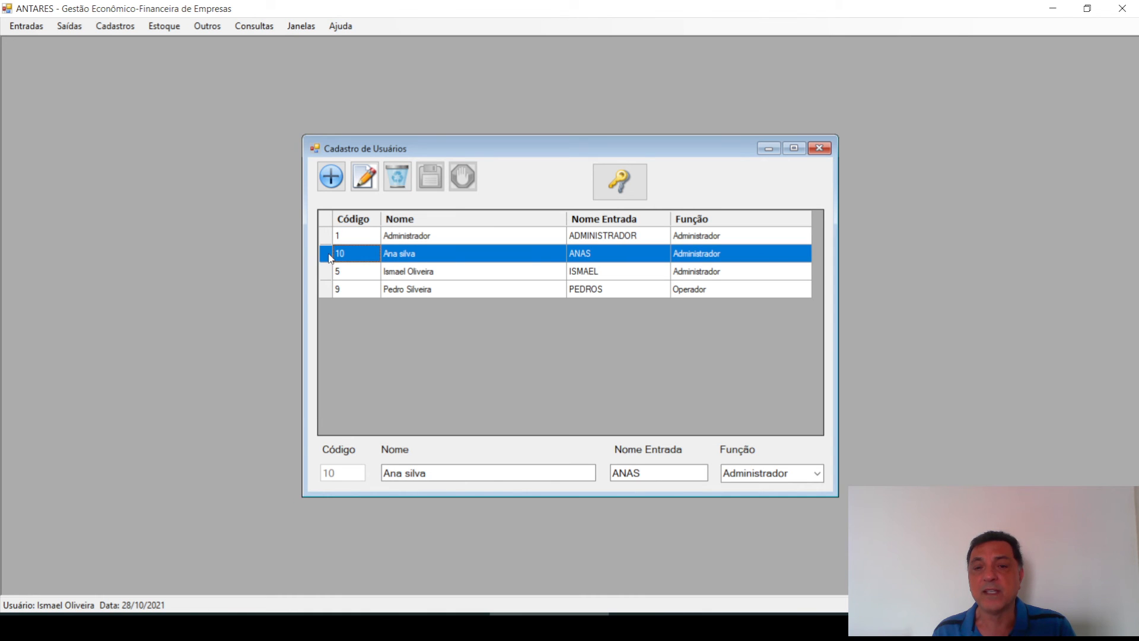
left_click(396, 177)
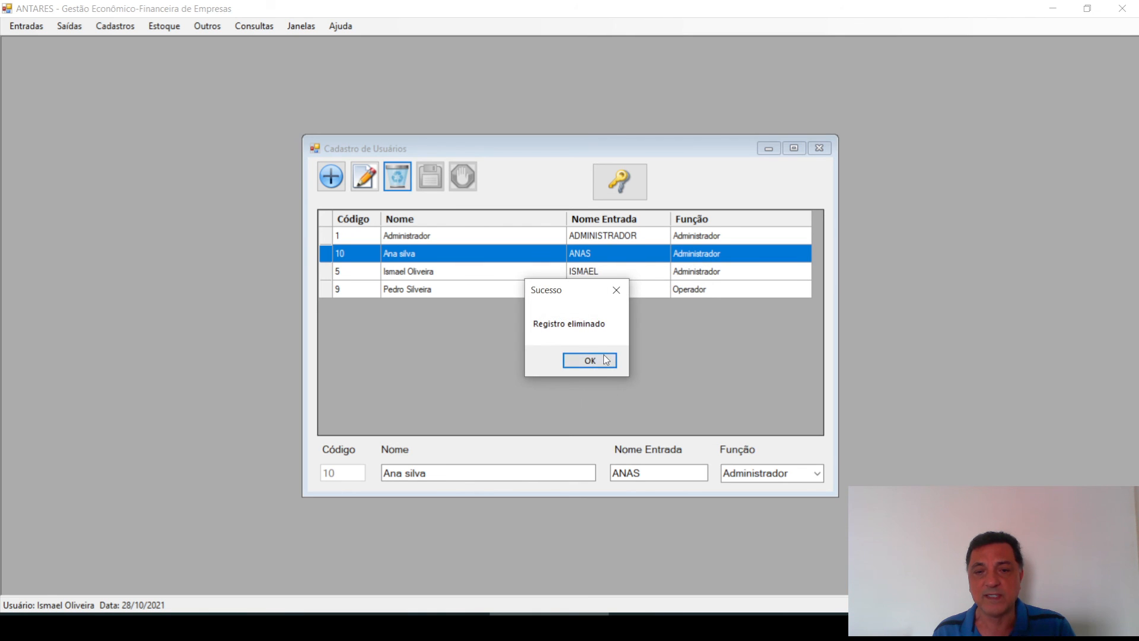
left_click(593, 362)
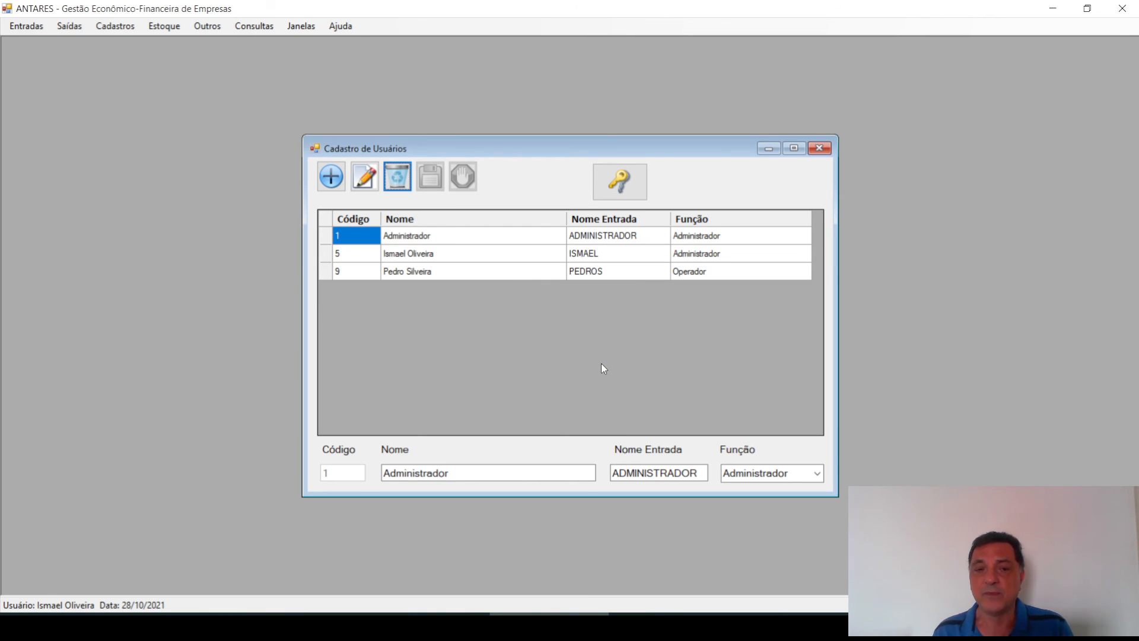
left_click(327, 255)
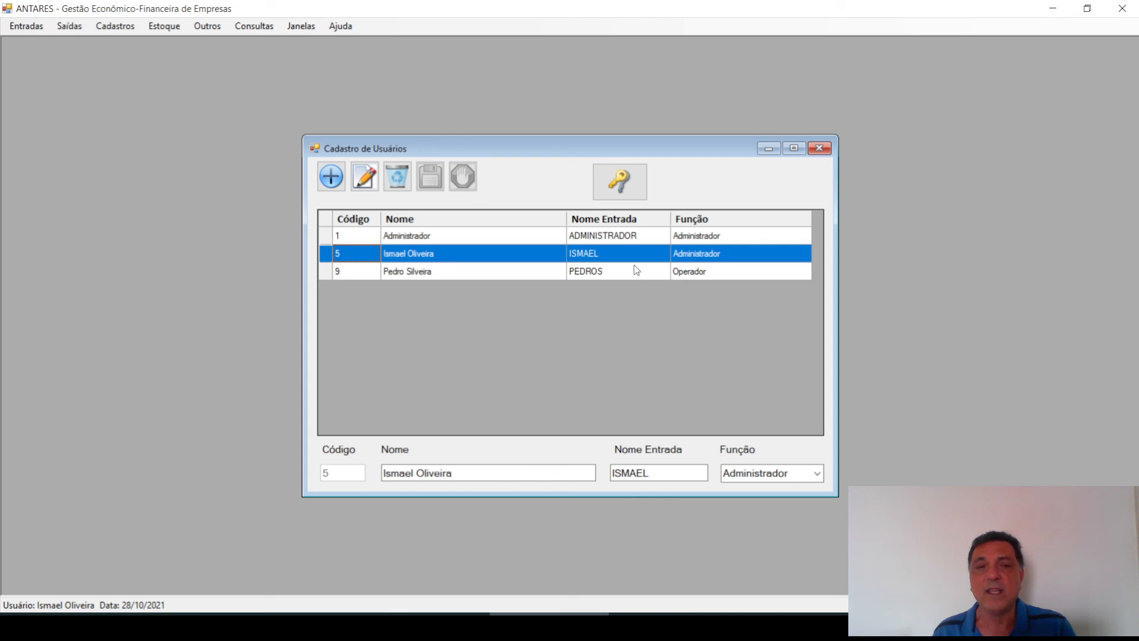
left_click(398, 176)
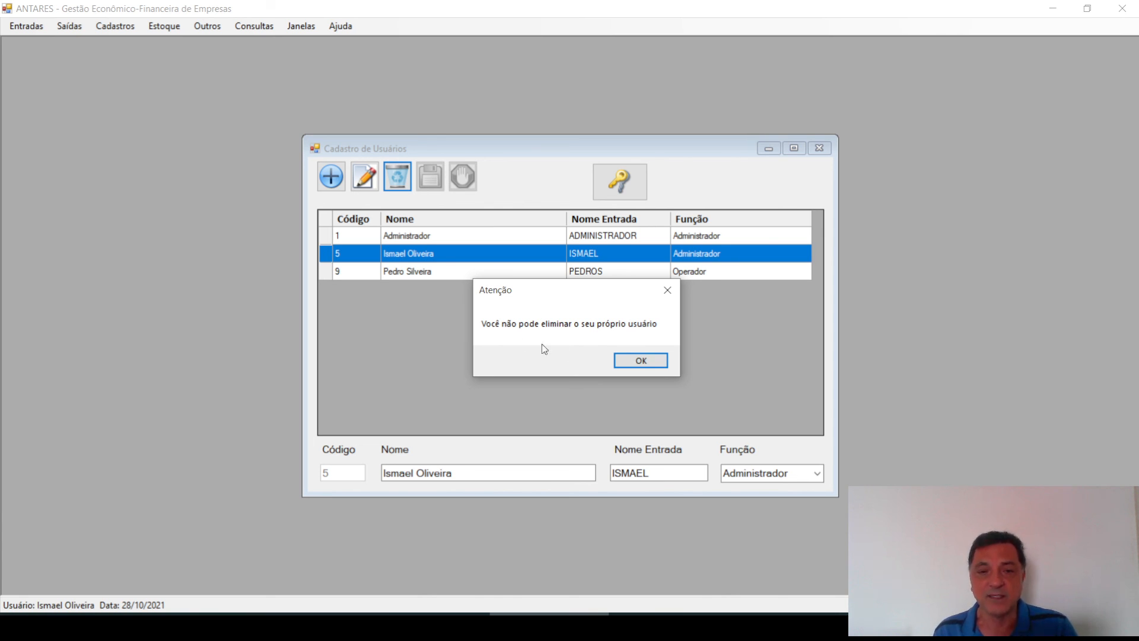
left_click(641, 361)
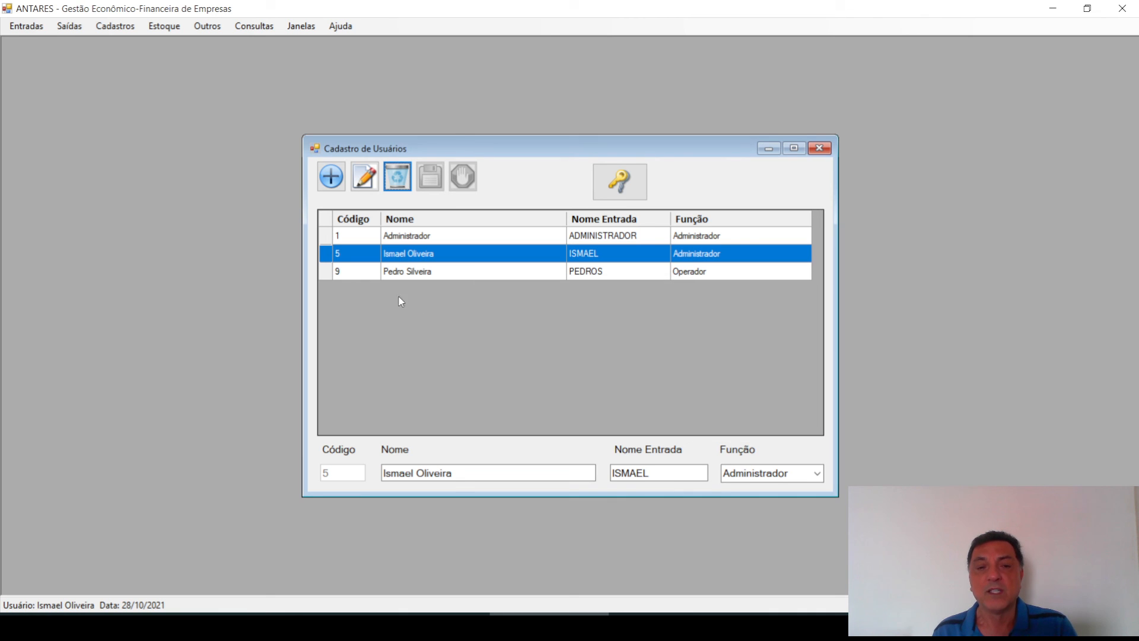
left_click(327, 241)
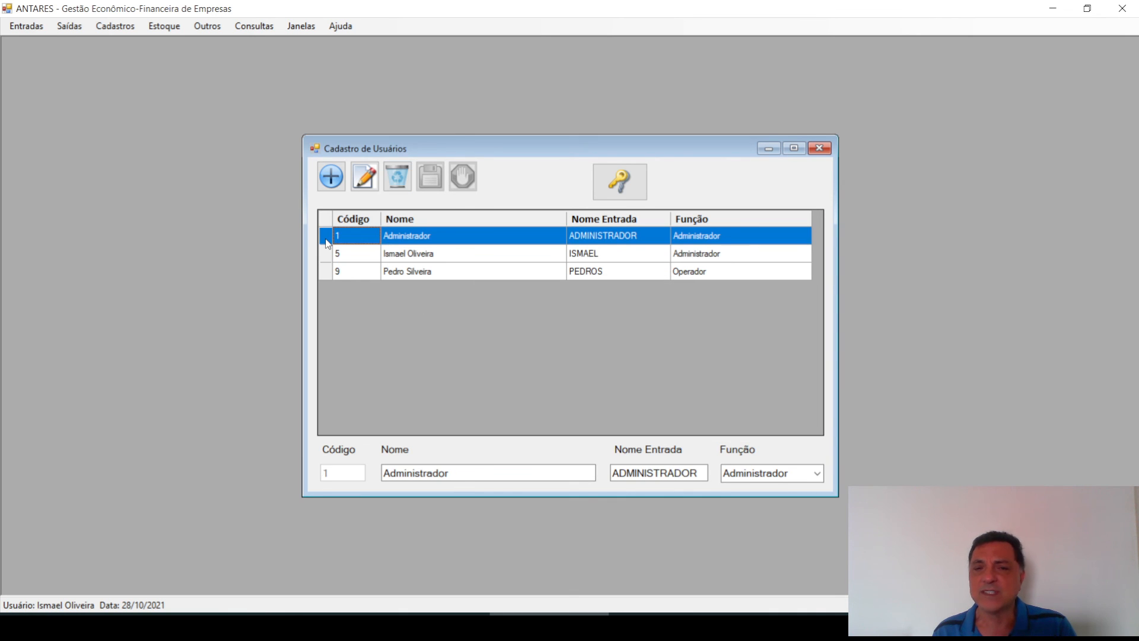
left_click(397, 180)
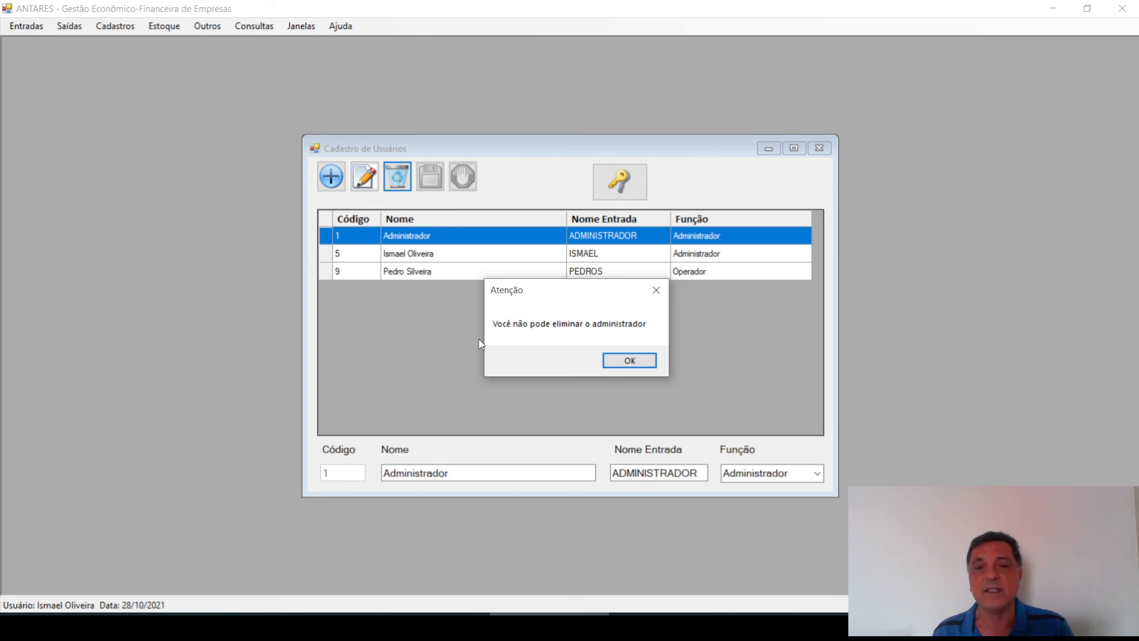
left_click(627, 363)
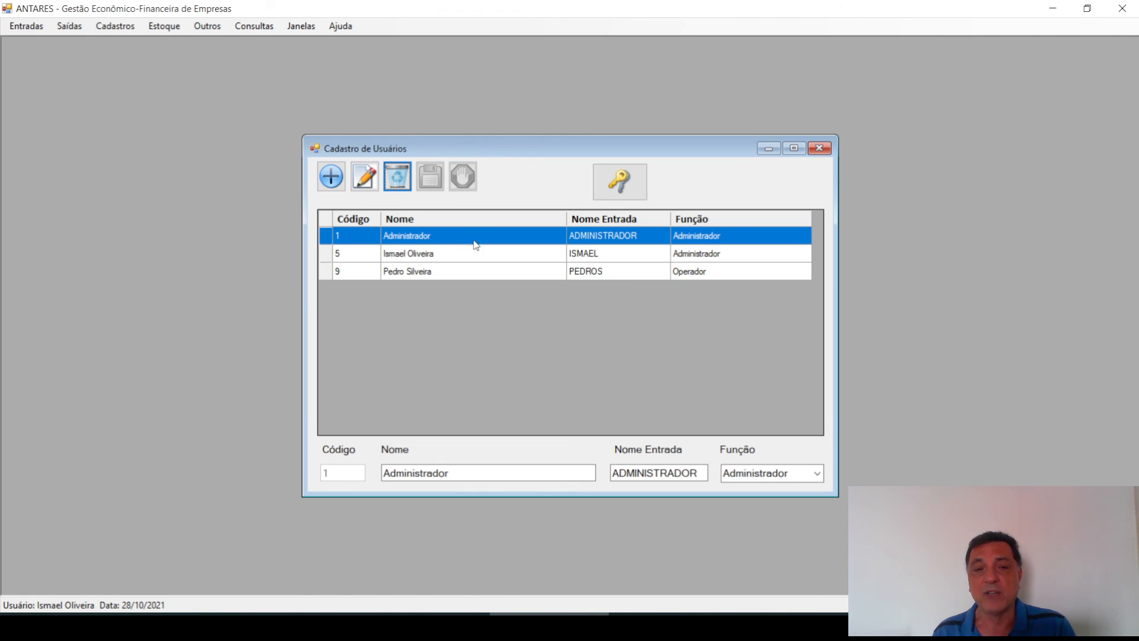